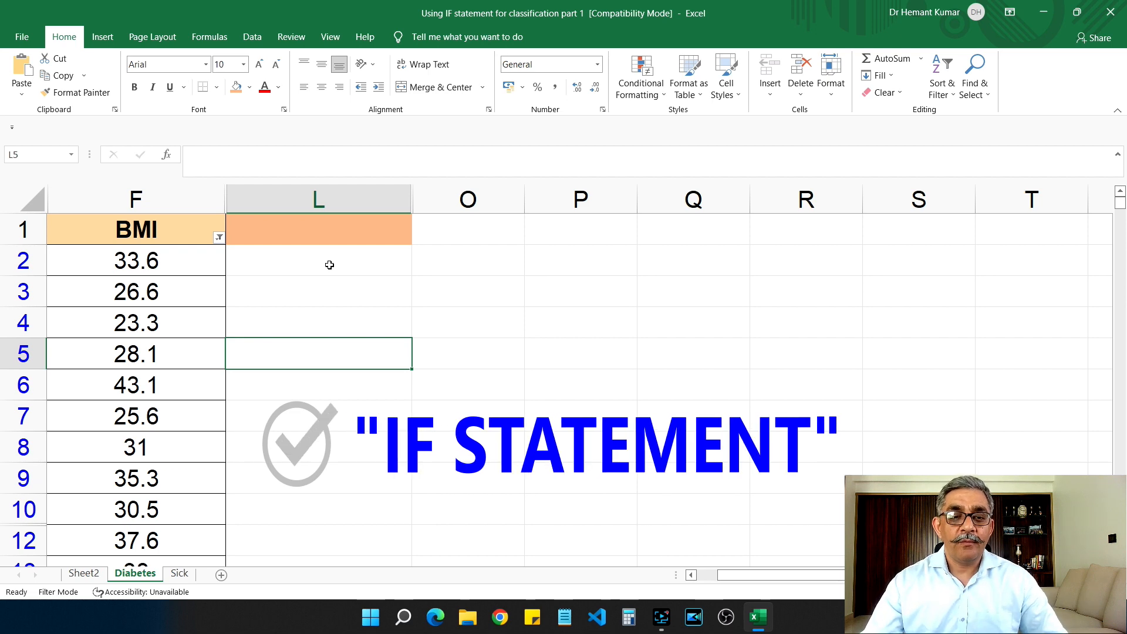
Step: Enter the formula =IF(F2>25,"Overweight","Normal") in cell L2 to classify the first BMI value
{"action": "left_click", "coordinate": [341, 257]}
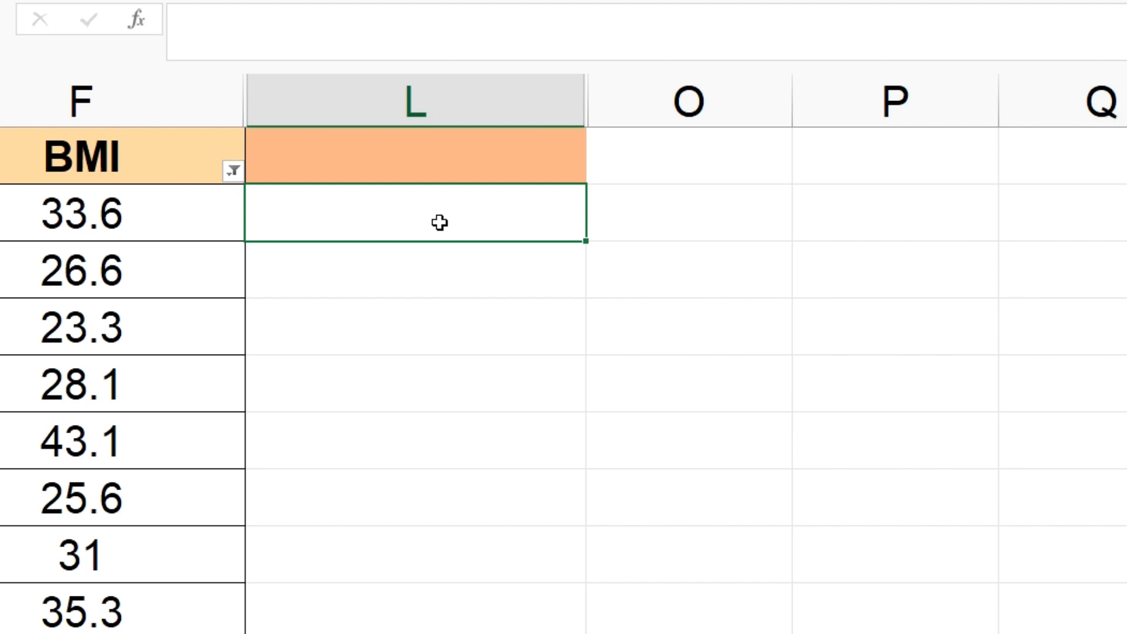
{"action": "type", "text": "="}
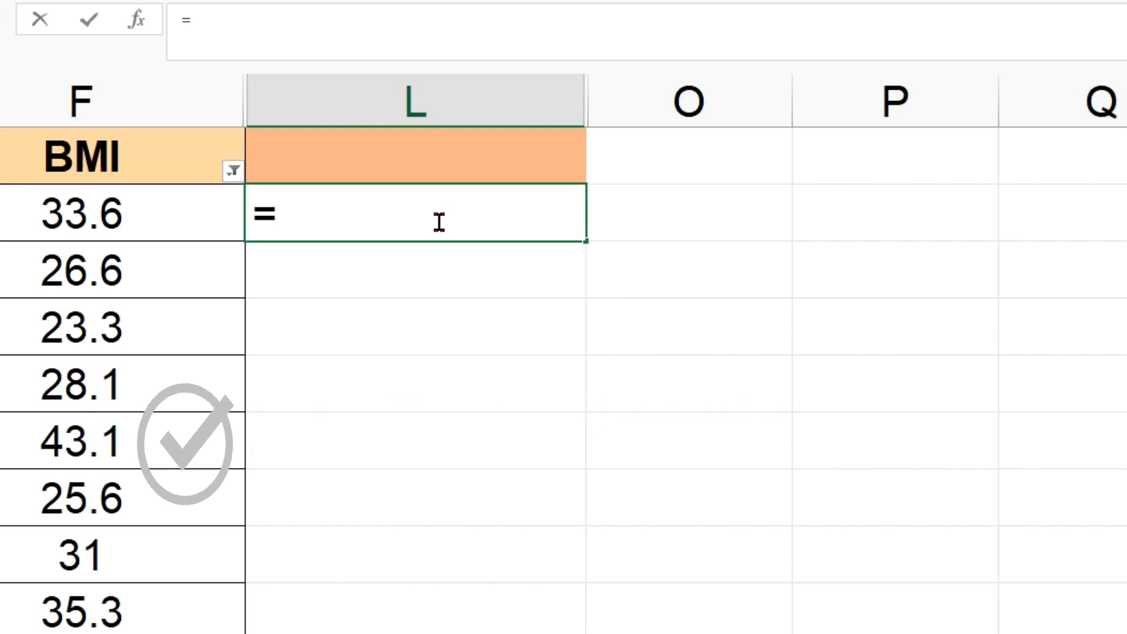
{"action": "type", "text": "if"}
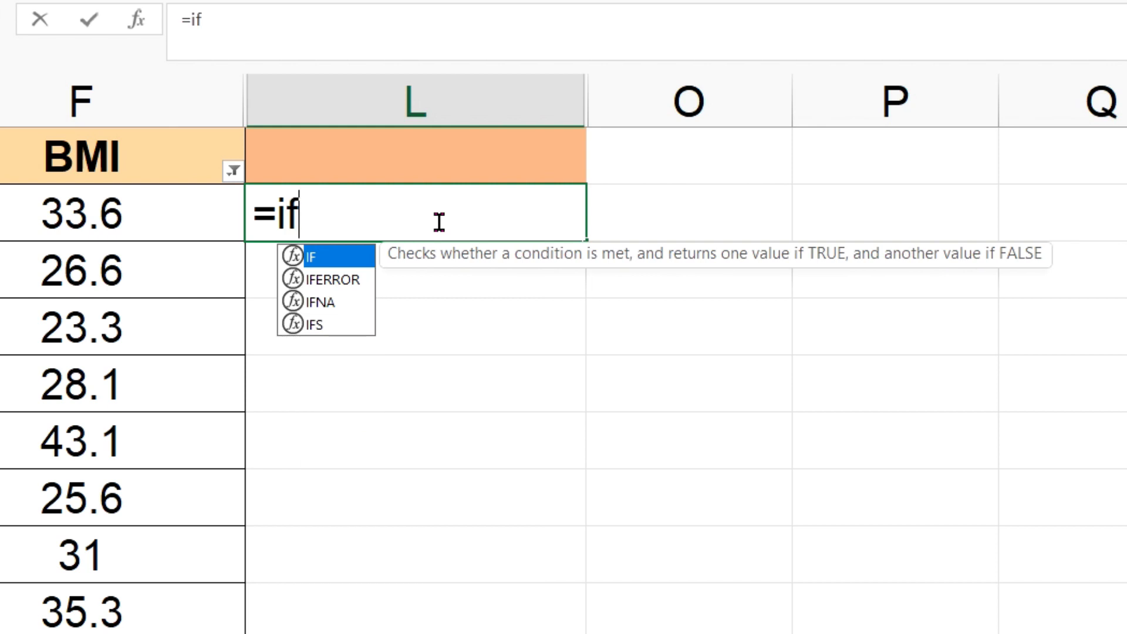
{"action": "type", "text": "("}
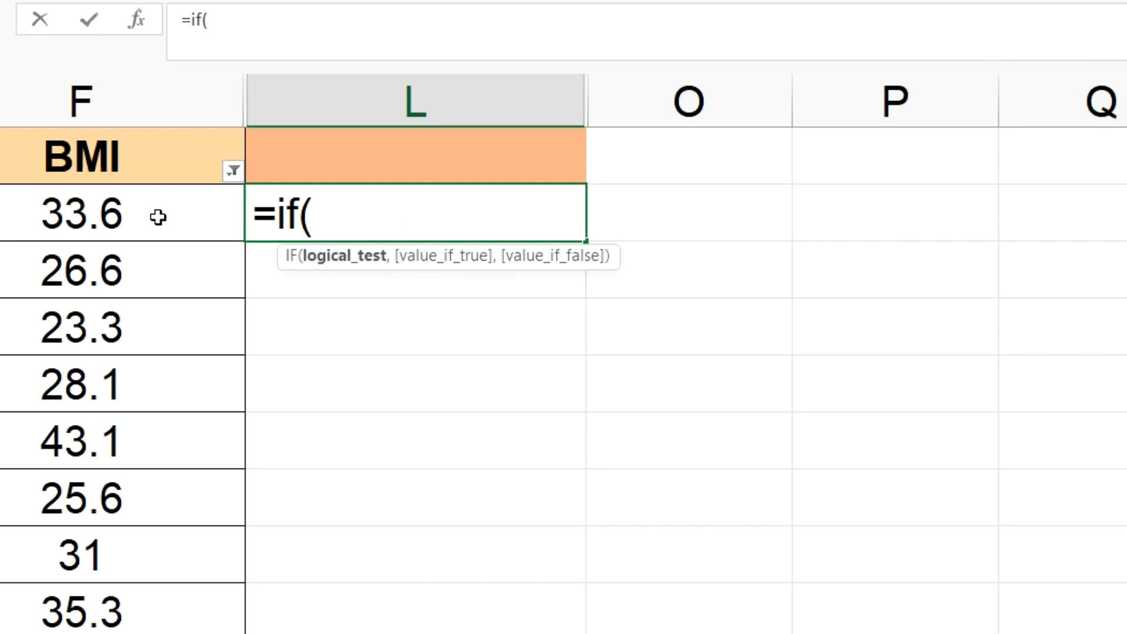
{"action": "left_click", "coordinate": [103, 216]}
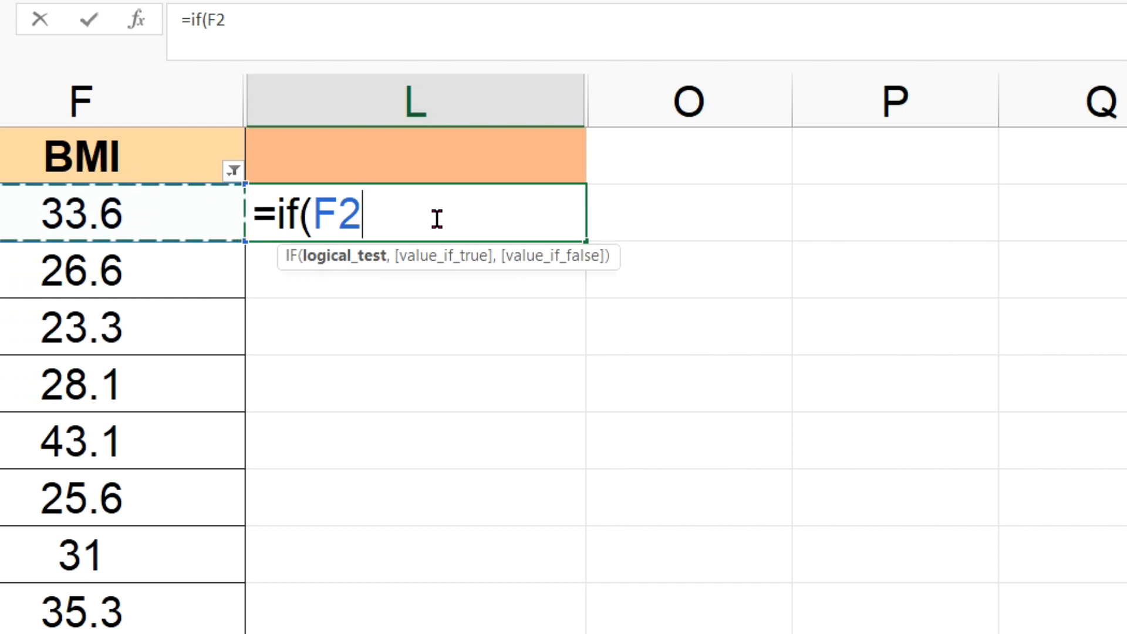
{"action": "type", "text": ">"}
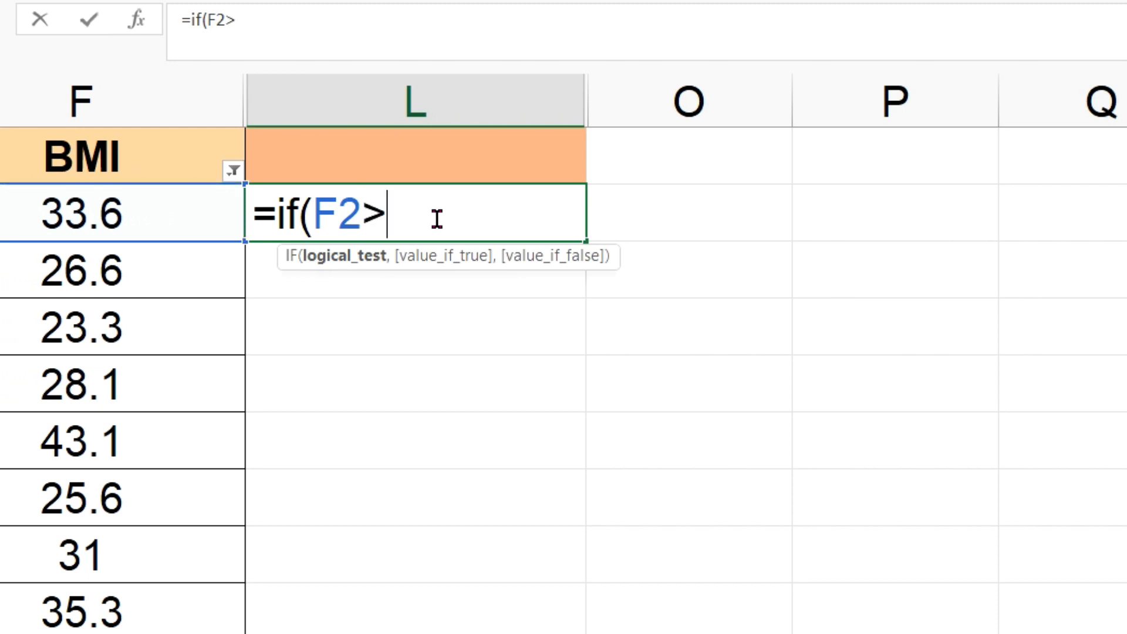
{"action": "type", "text": "25"}
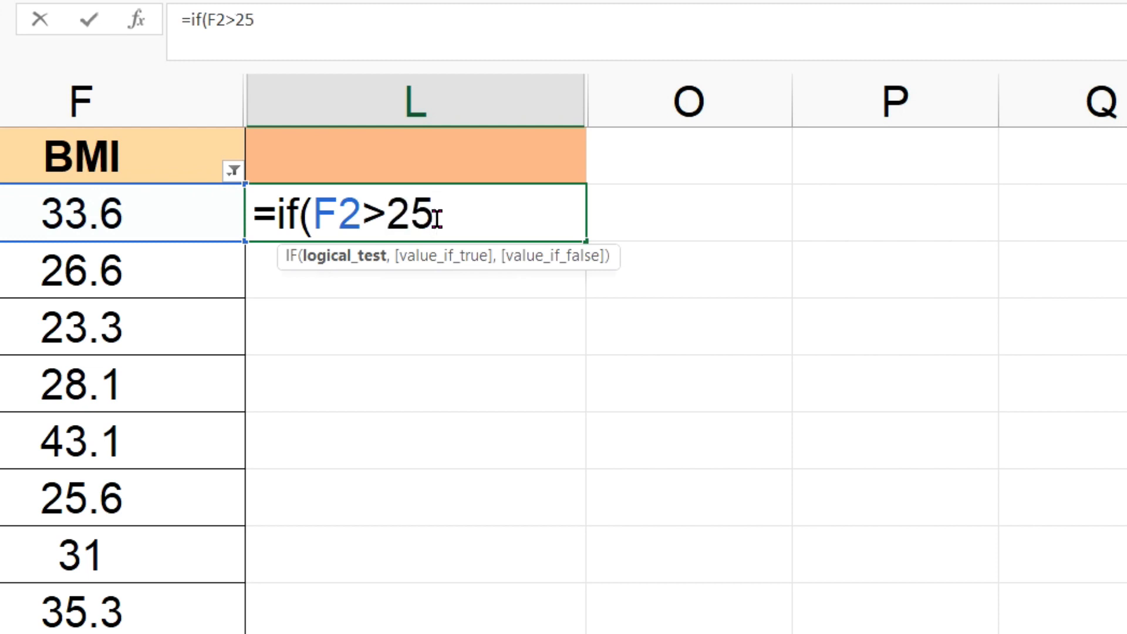
{"action": "type", "text": ","}
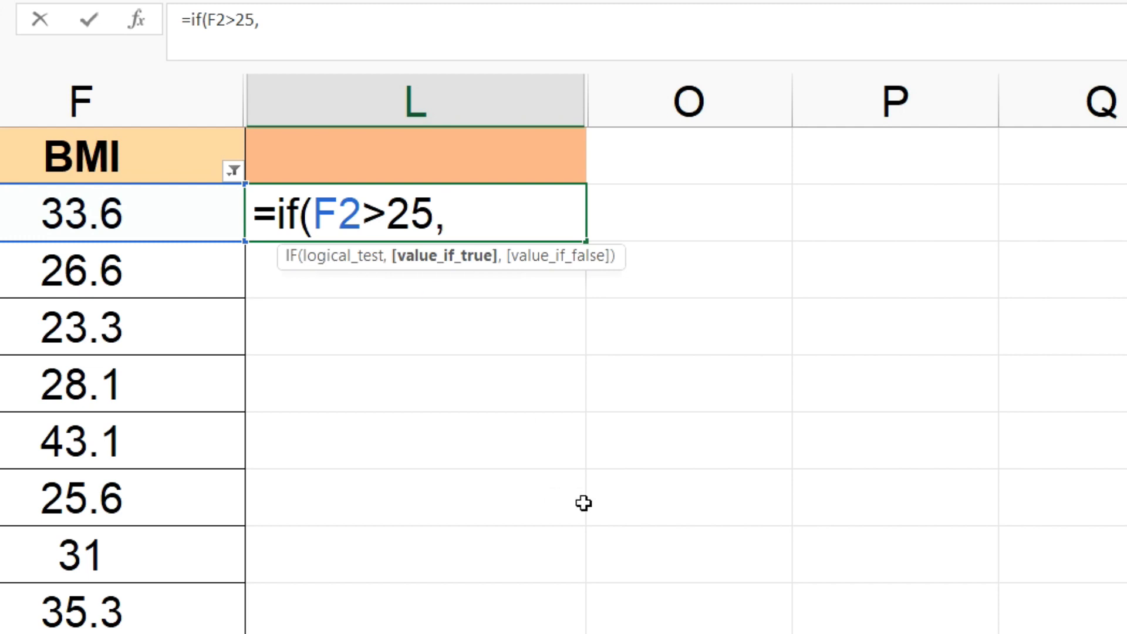
{"action": "type", "text": "\""}
{"action": "type", "text": "Over"}
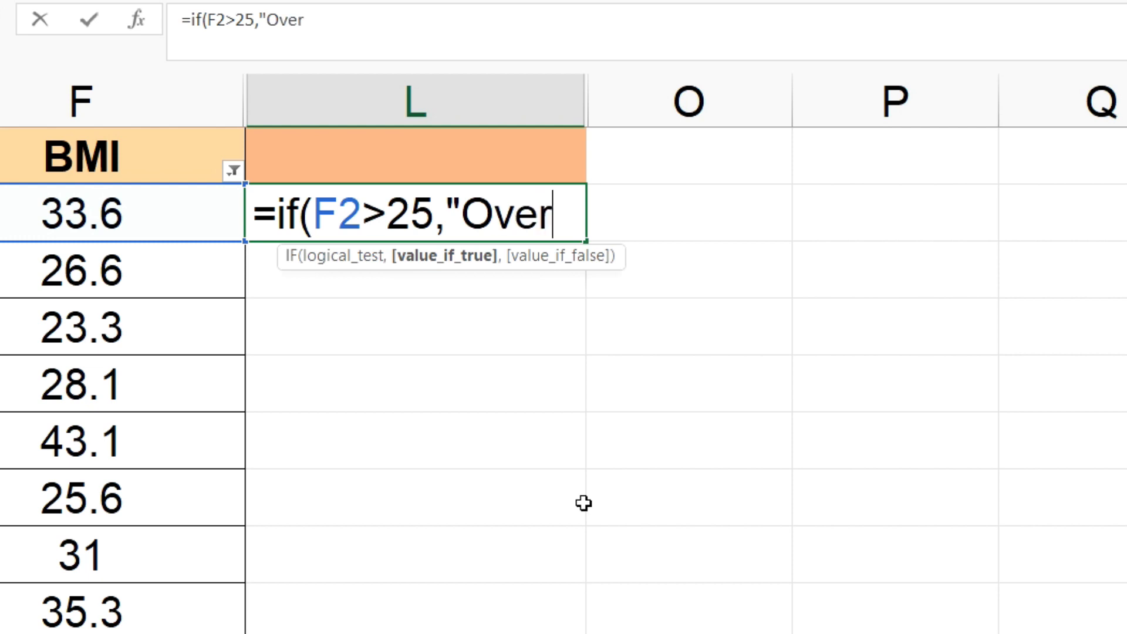
{"action": "type", "text": "weight"}
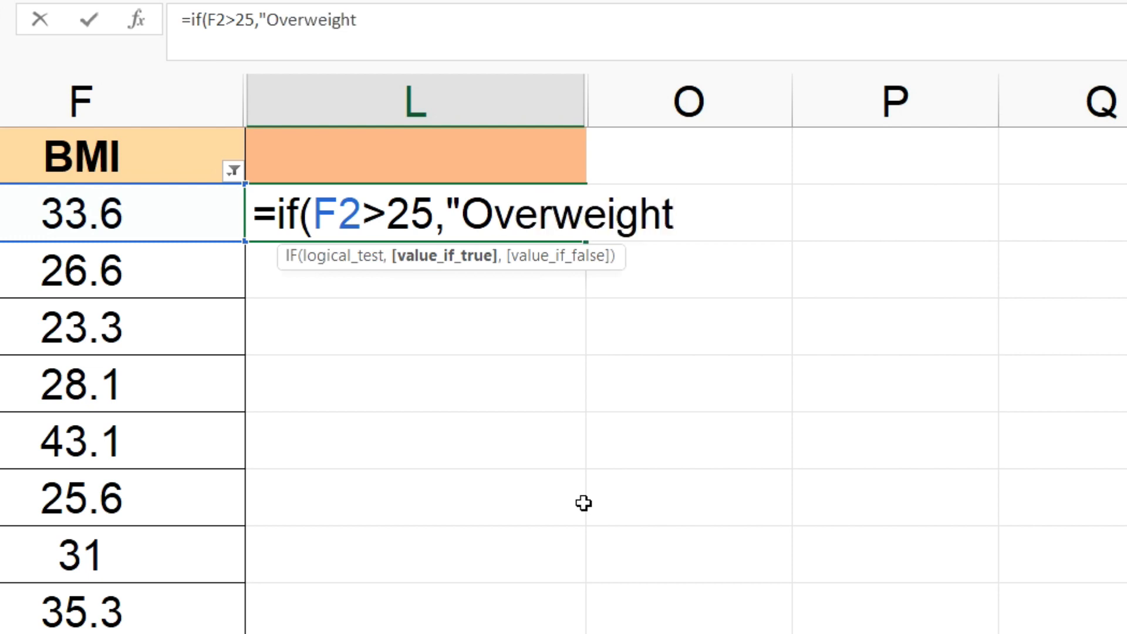
{"action": "type", "text": "\","}
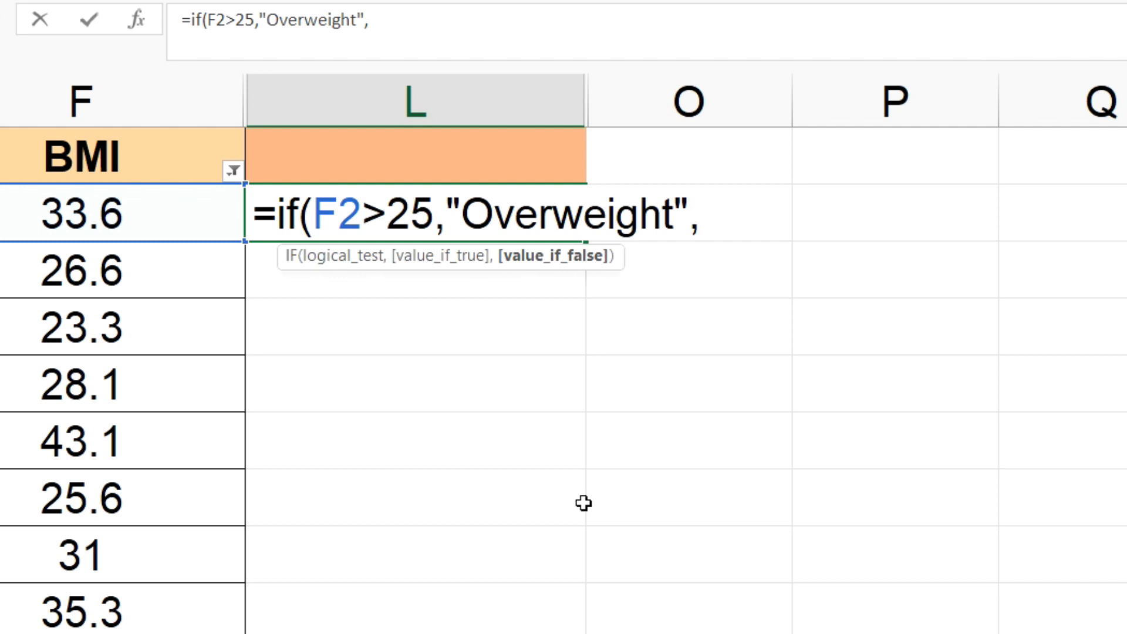
{"action": "type", "text": "\"Normal"}
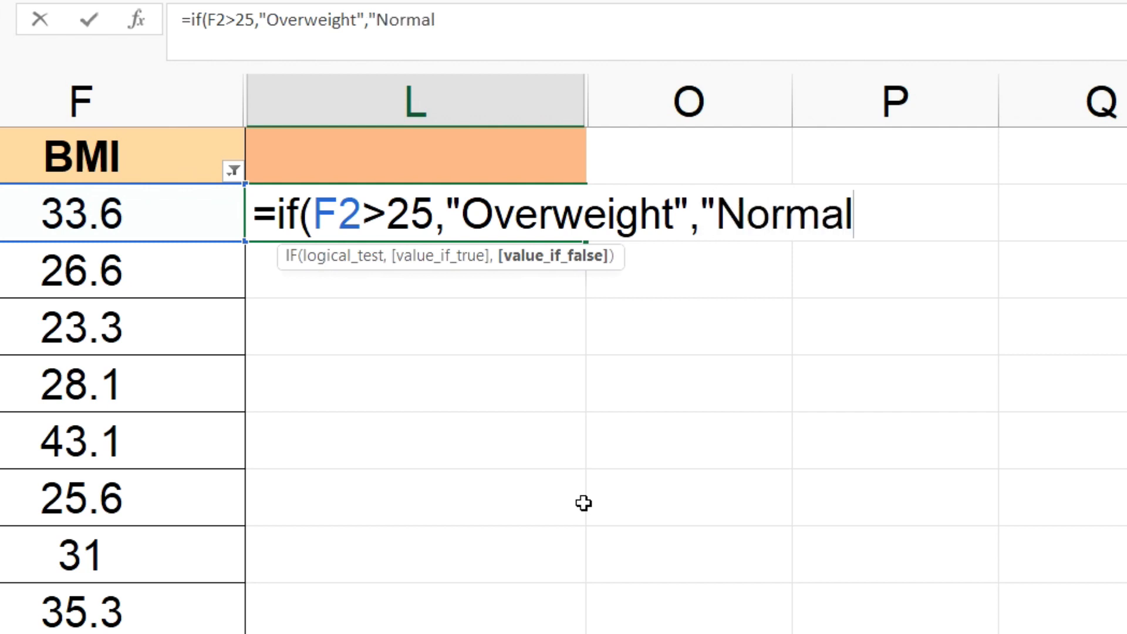
{"action": "type", "text": "\")"}
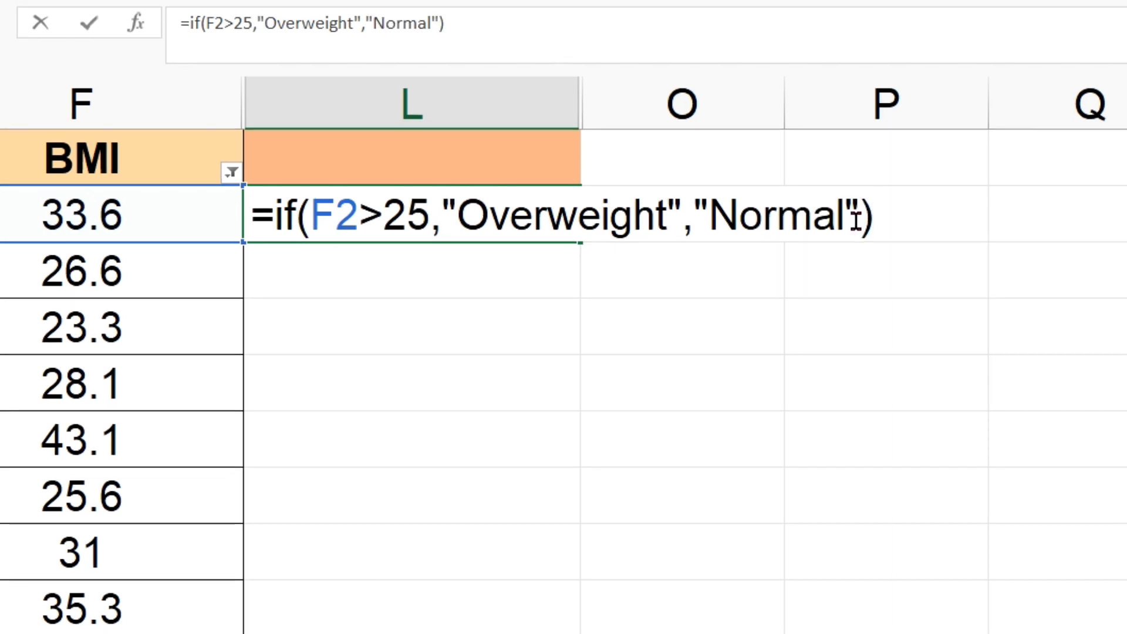
{"action": "key", "text": "Return"}
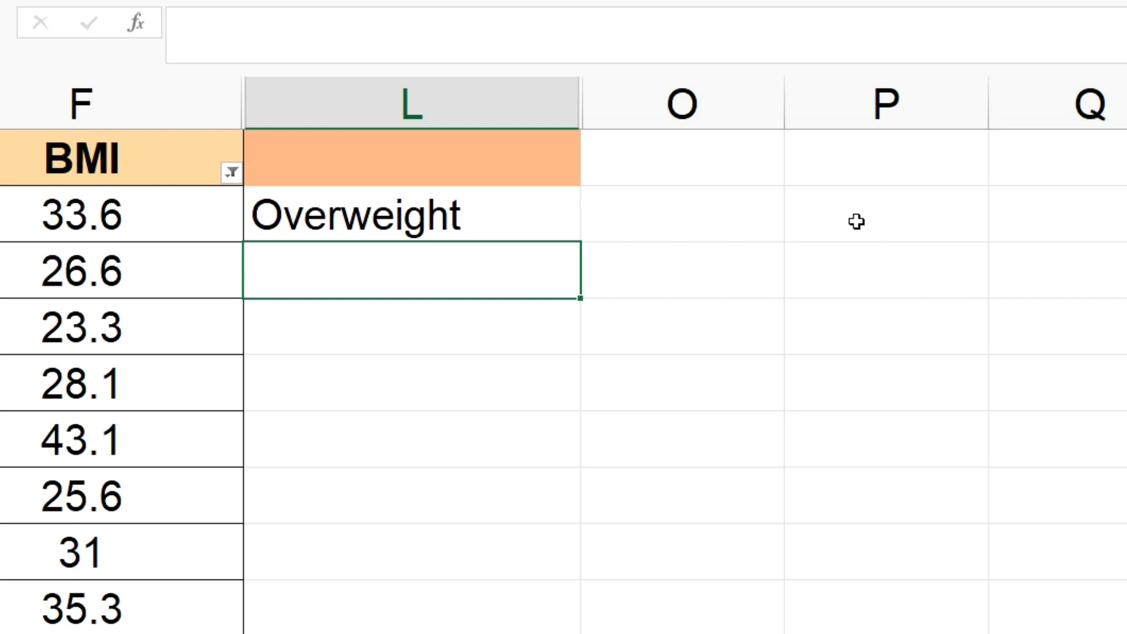
Step: Fill the L2 weight classification formula down column L for all BMI rows and look through the results
{"action": "left_click", "coordinate": [532, 223]}
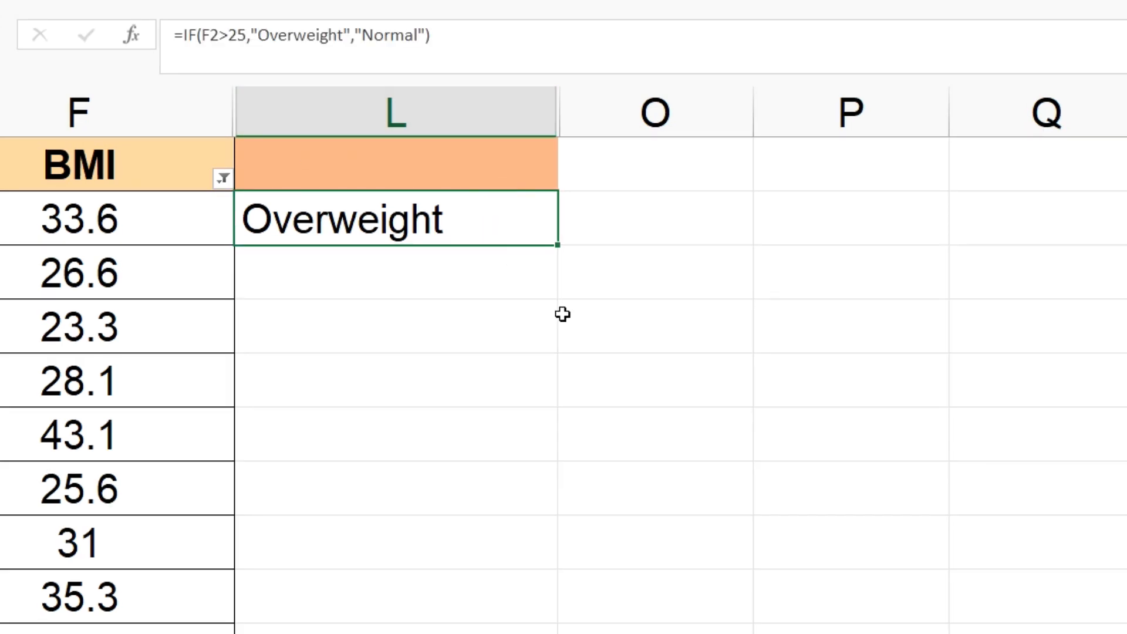
{"action": "double_click", "coordinate": [554, 246]}
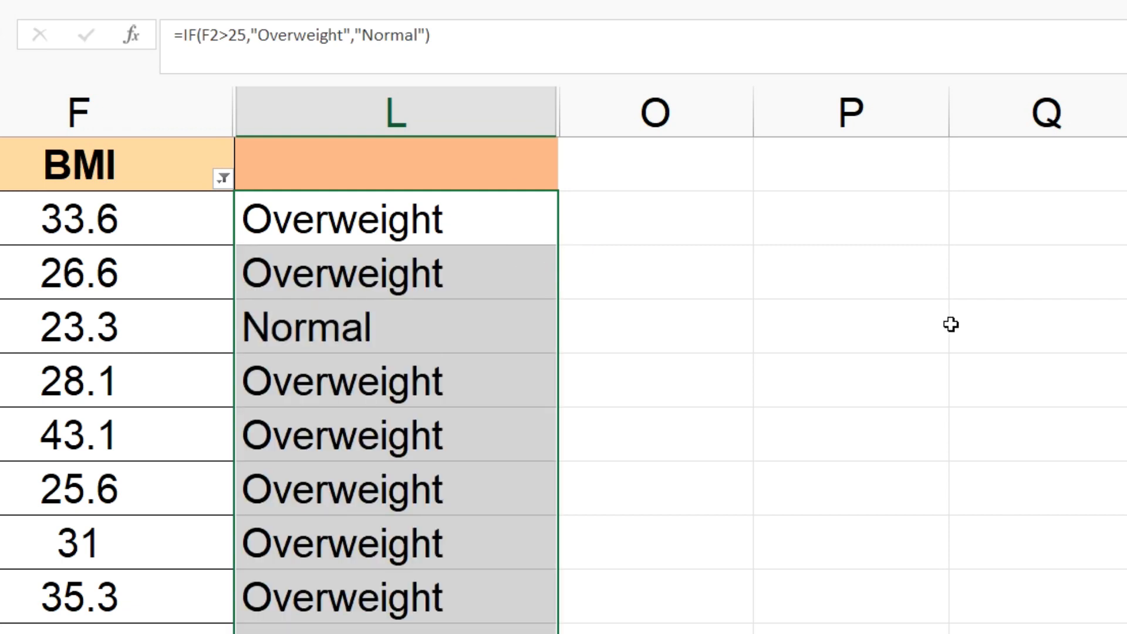
{"action": "left_click", "coordinate": [1090, 382]}
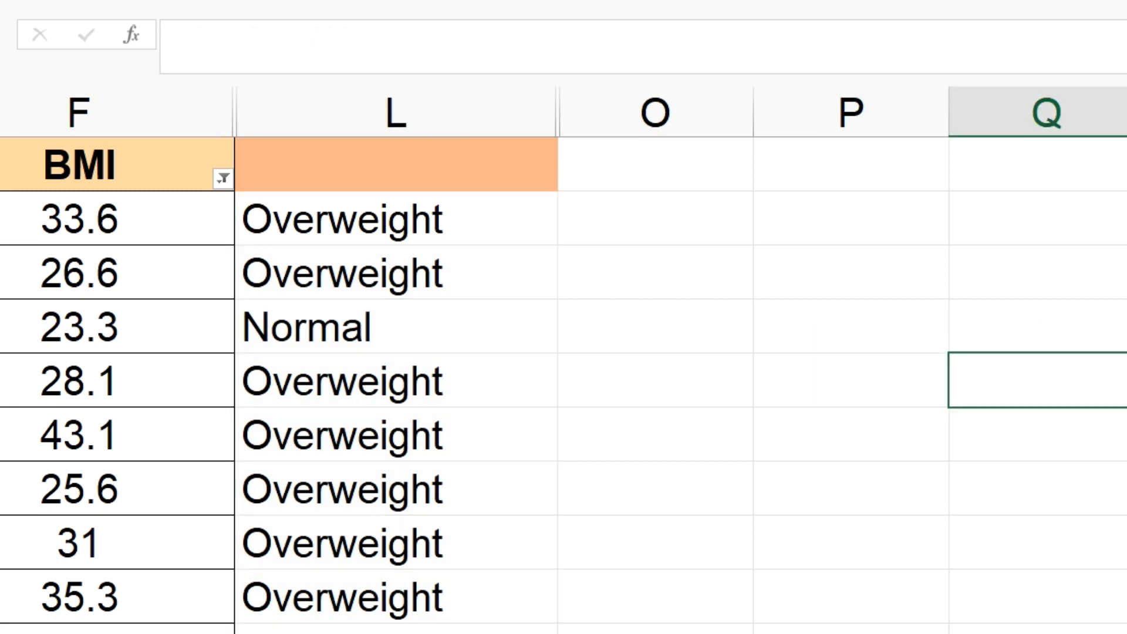
{"action": "scroll", "coordinate": [564, 382], "scroll_direction": "down", "scroll_amount": 15}
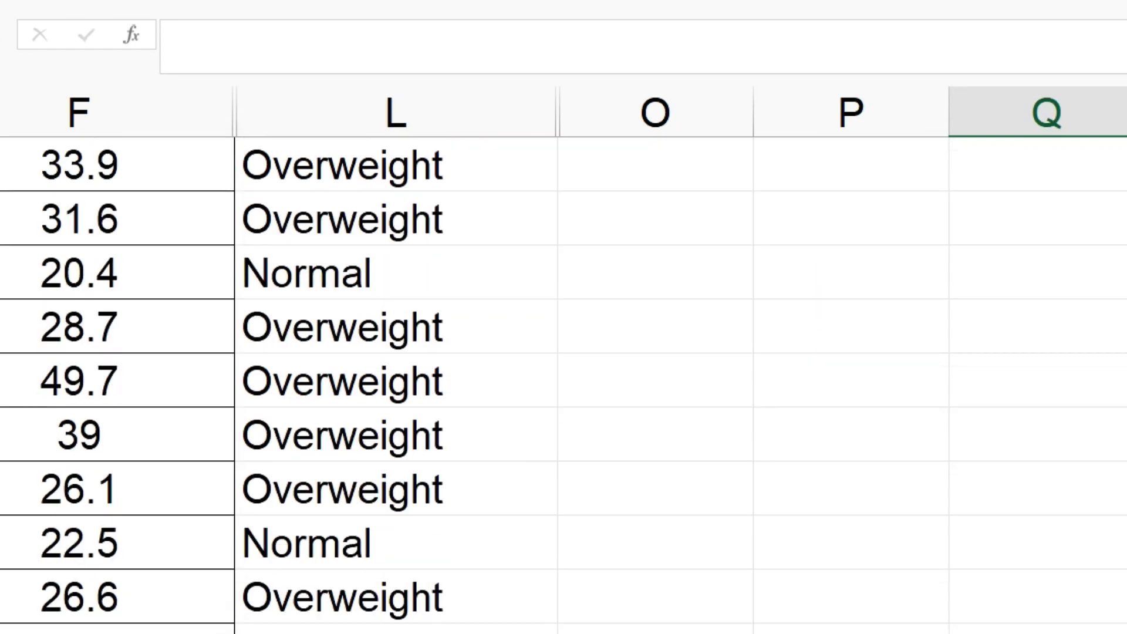
{"action": "scroll", "coordinate": [563, 382], "scroll_direction": "down", "scroll_amount": 15}
{"action": "scroll", "coordinate": [564, 381], "scroll_direction": "down", "scroll_amount": 15}
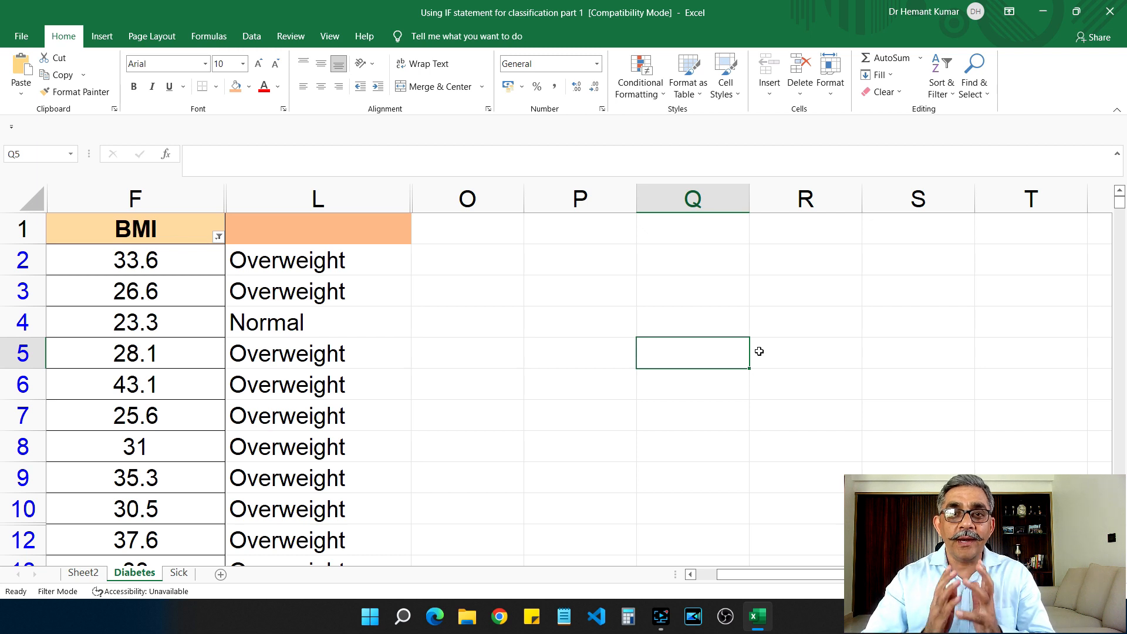
Step: Clear the weight classifications from column L, and label the headers F1 as Marks and L1 as Result
{"action": "key", "text": "ctrl+z"}
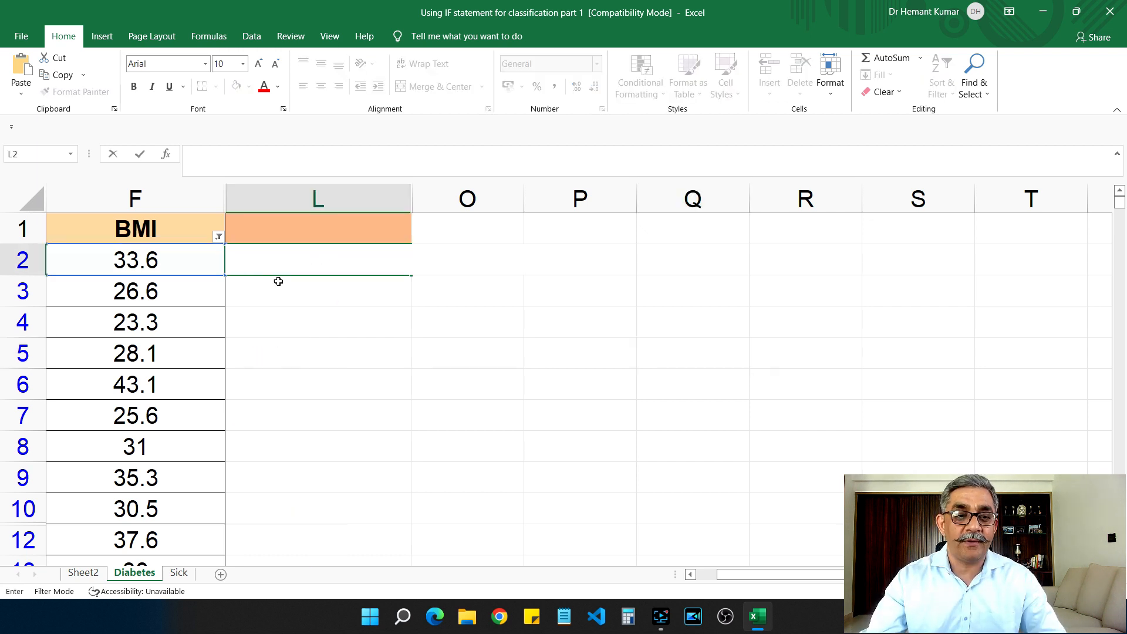
{"action": "left_click", "coordinate": [166, 232]}
{"action": "type", "text": "MArks"}
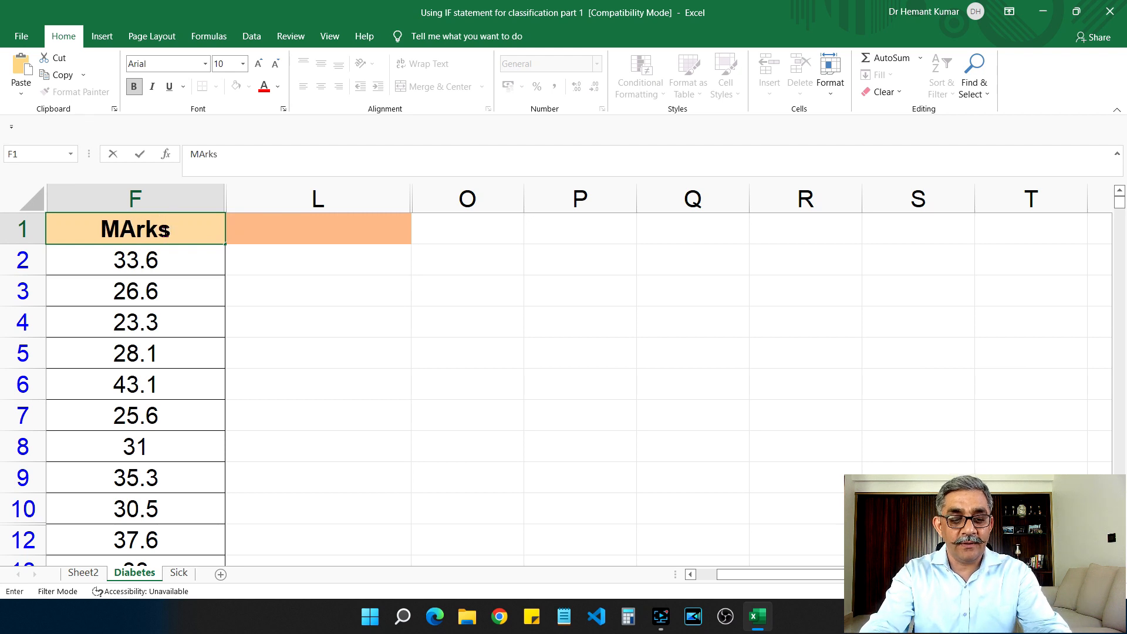
{"action": "key", "text": "Tab"}
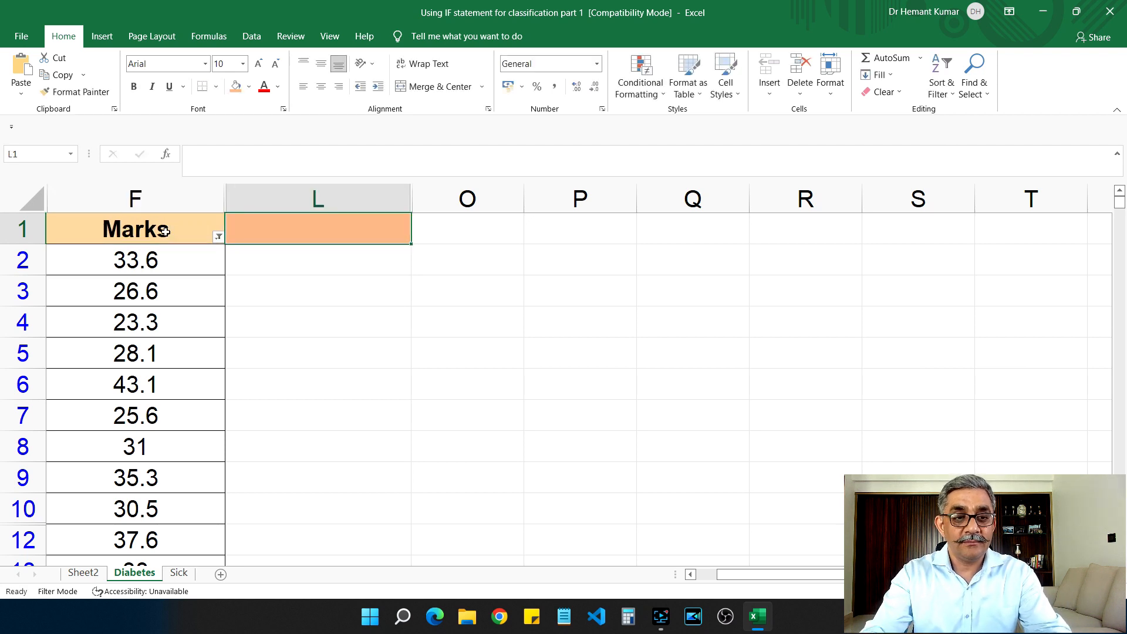
{"action": "type", "text": "Result"}
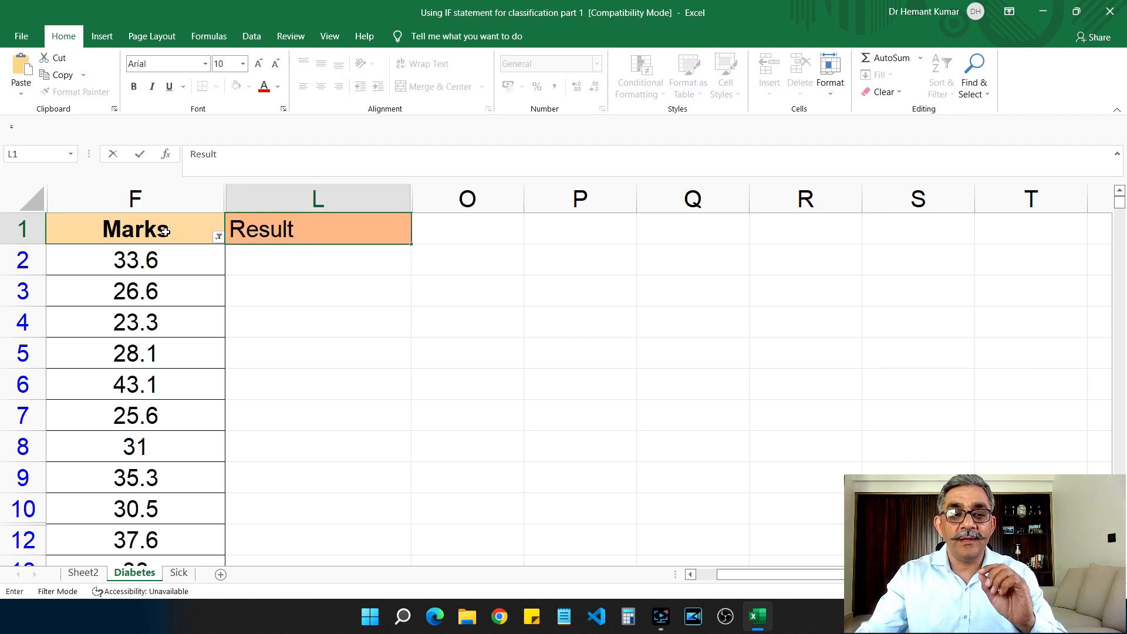
Step: Enter =IF(F2>30,"Pass","Fail") in cell L2 and fill it down the Result column
{"action": "left_click", "coordinate": [303, 269]}
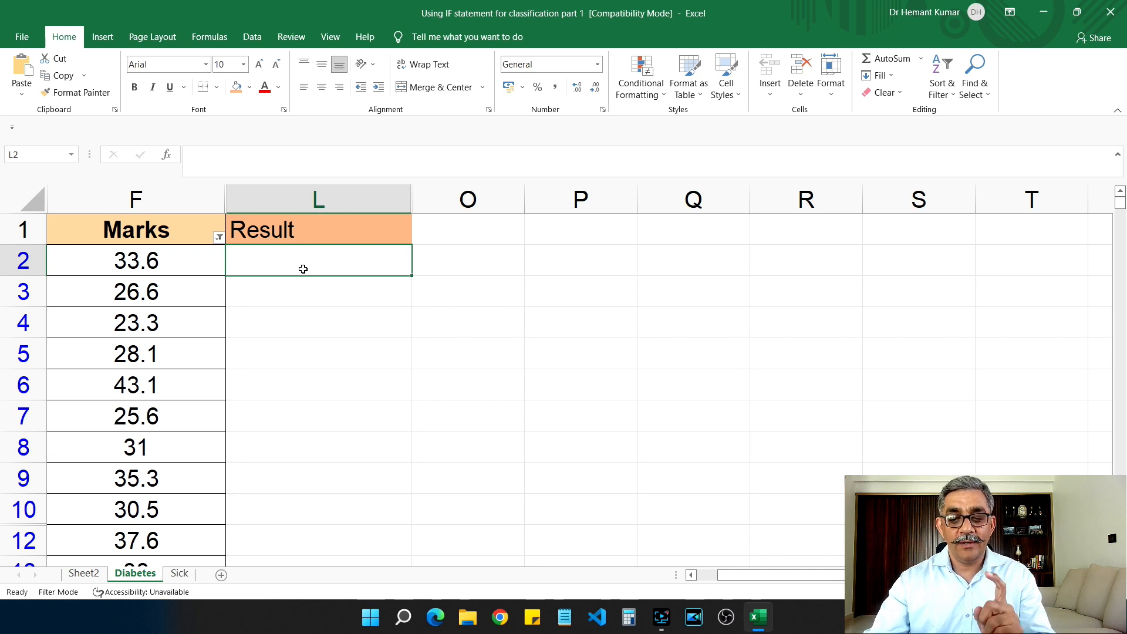
{"action": "type", "text": "=i"}
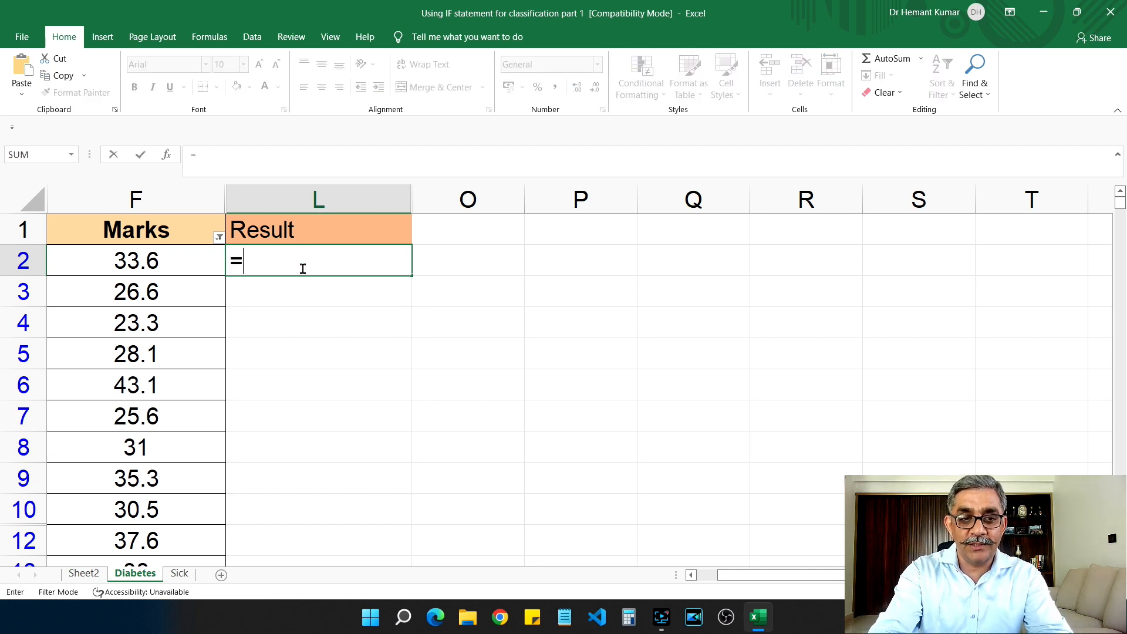
{"action": "type", "text": "f("}
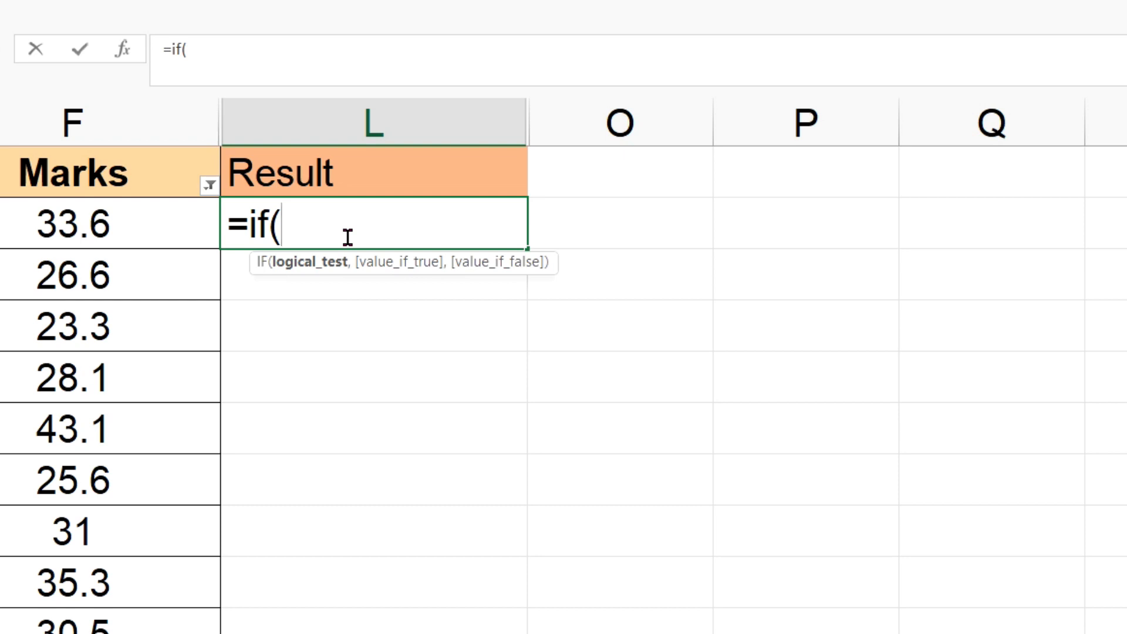
{"action": "left_click", "coordinate": [120, 232]}
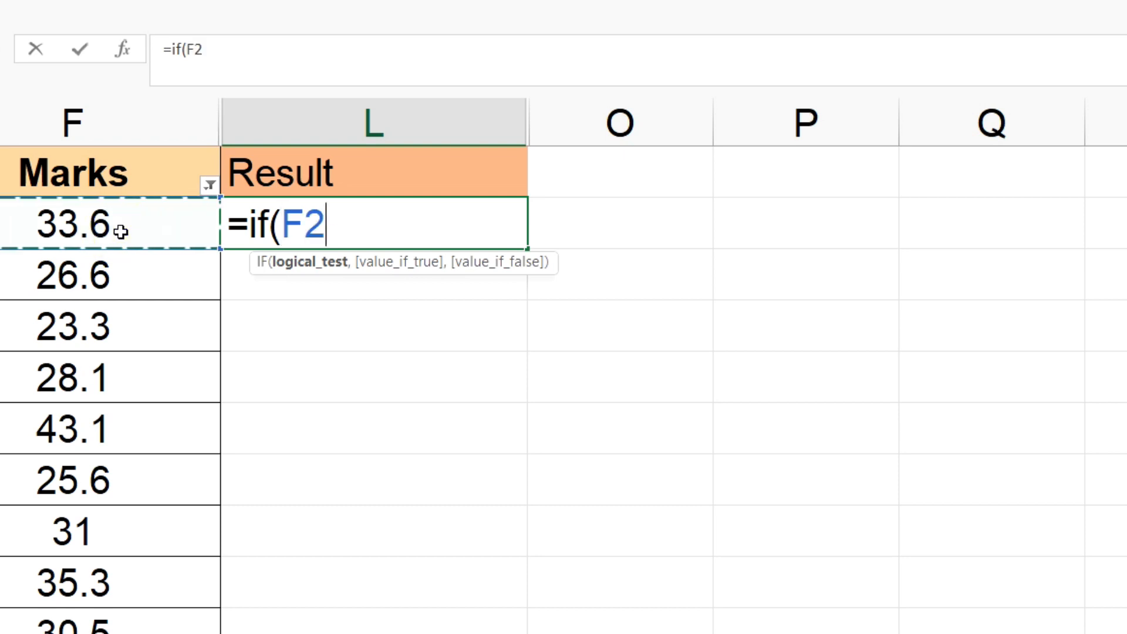
{"action": "type", "text": ">"}
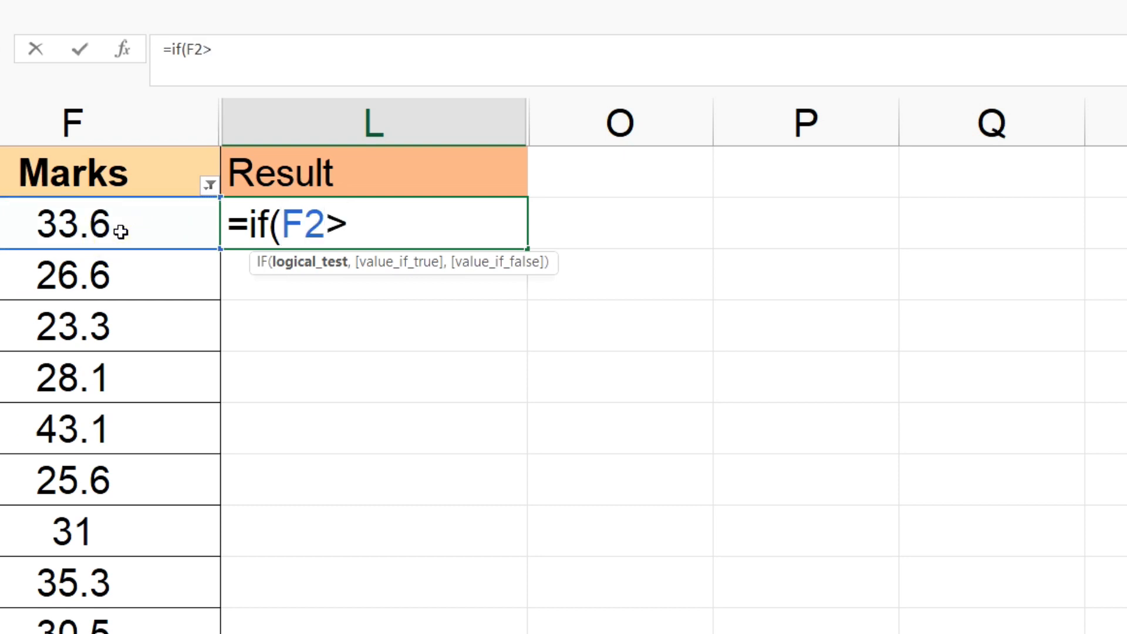
{"action": "type", "text": "30"}
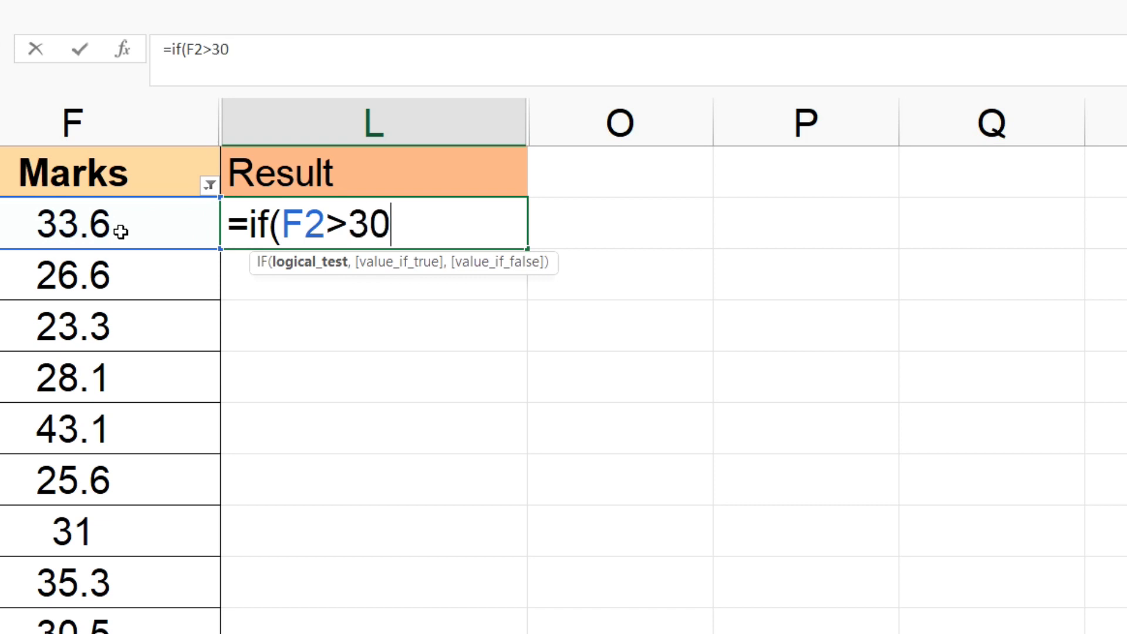
{"action": "type", "text": ",\"Pass"}
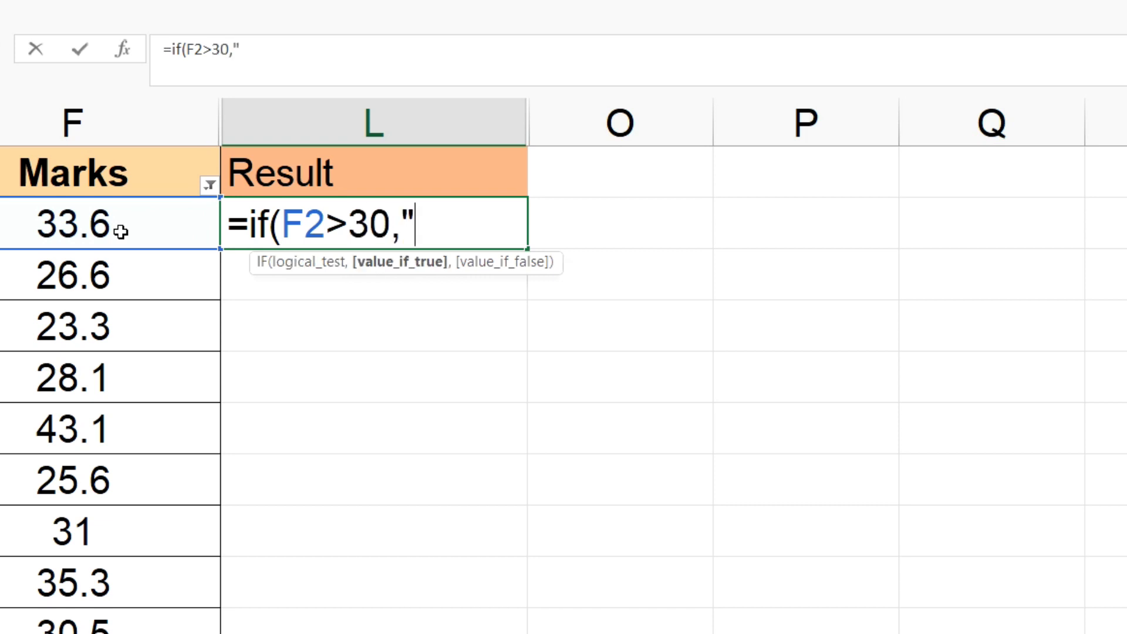
{"action": "type", "text": "\""}
{"action": "type", "text": ",\"Fa"}
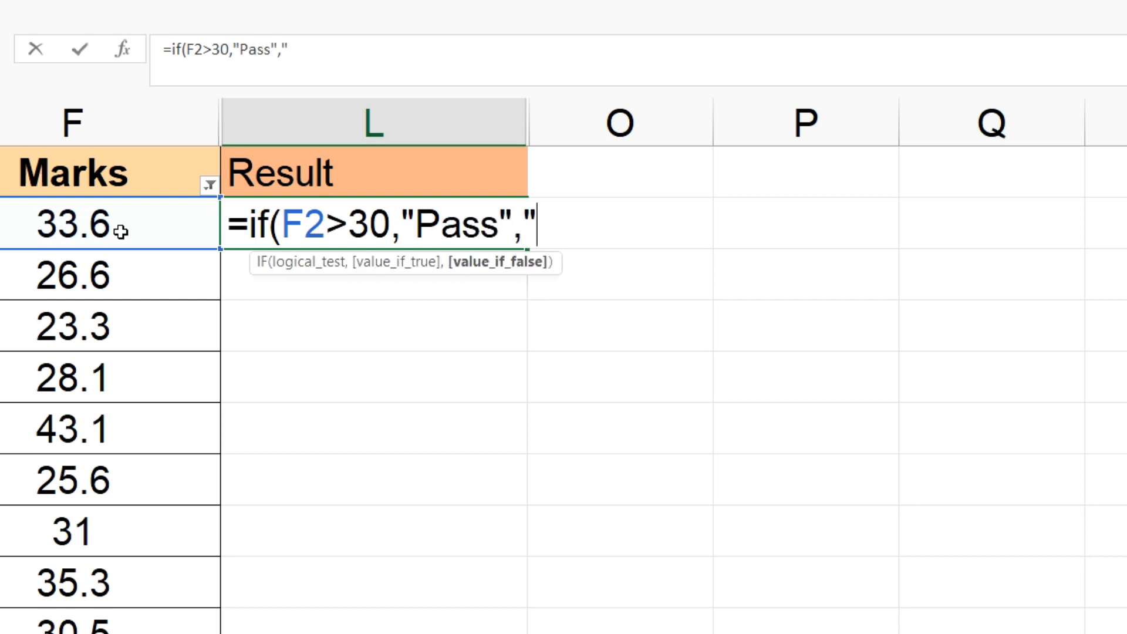
{"action": "type", "text": "il"}
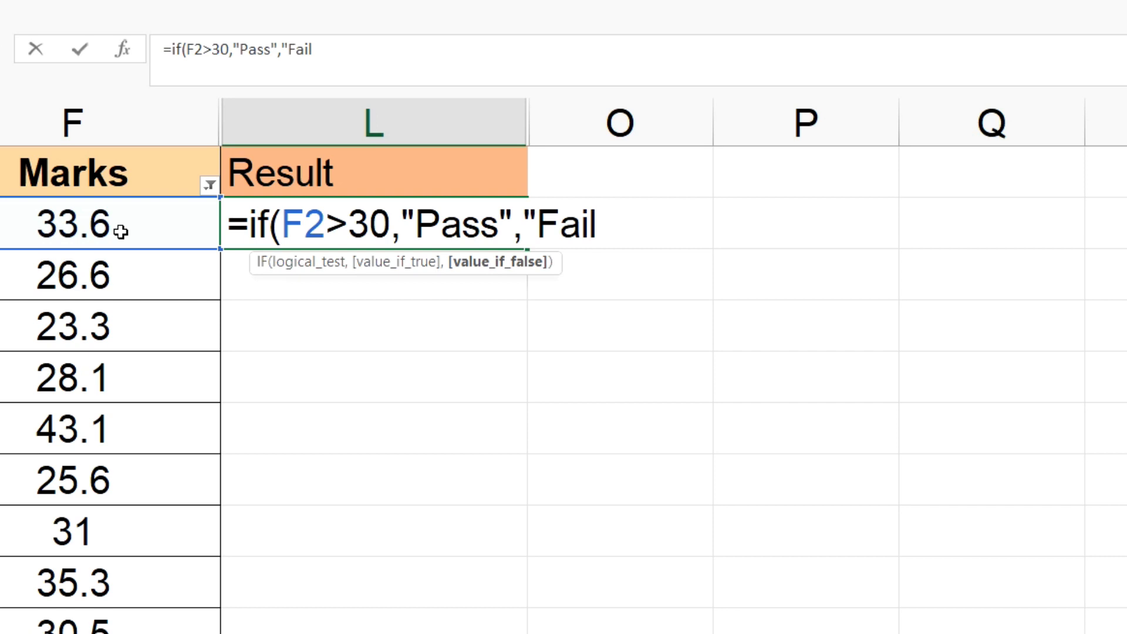
{"action": "type", "text": "\")"}
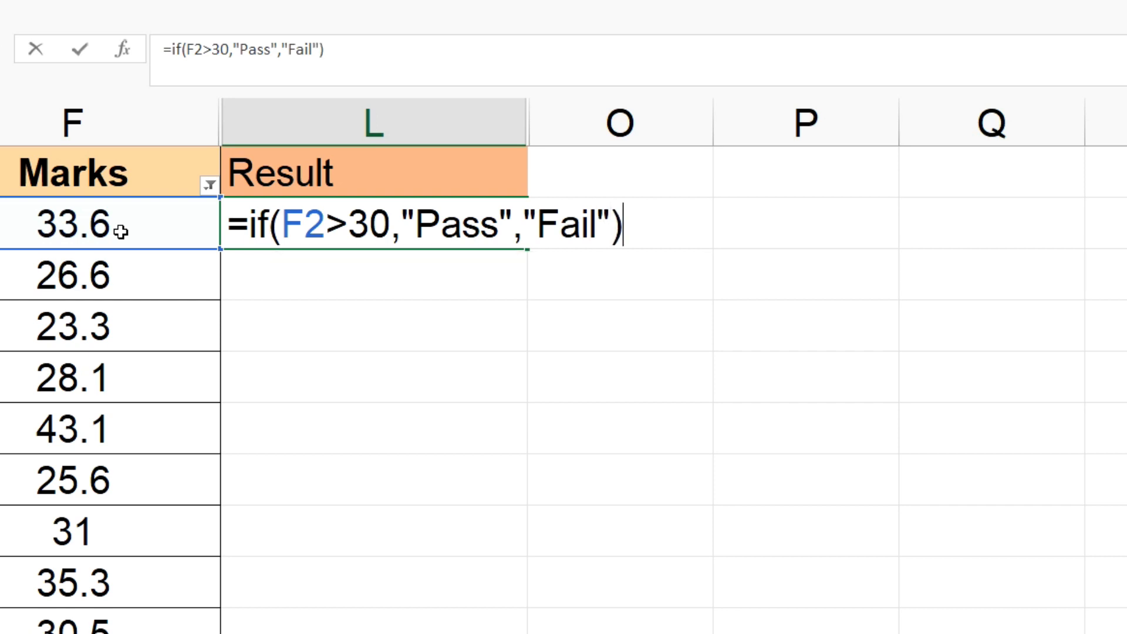
{"action": "key", "text": "Return"}
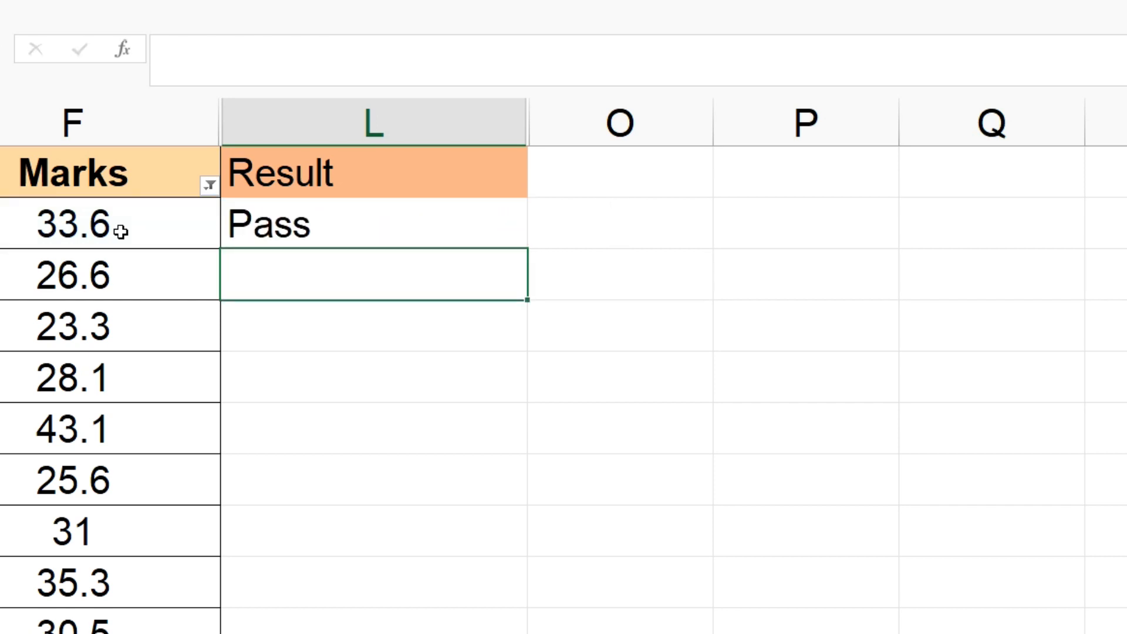
{"action": "left_click", "coordinate": [423, 227]}
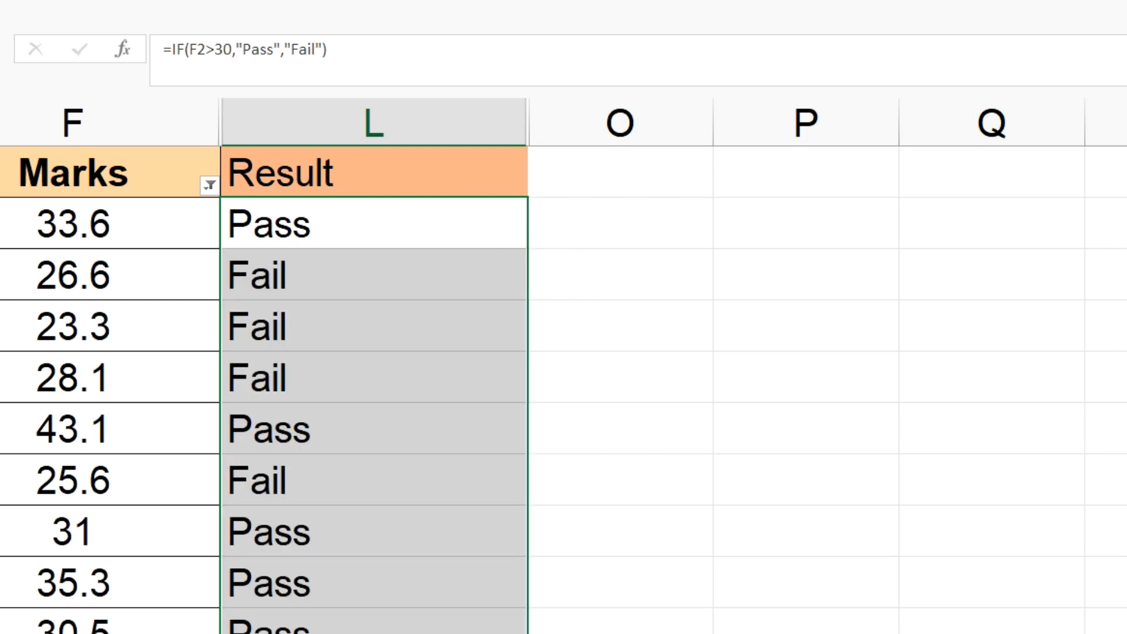
Step: Review the Pass and Fail results down the Result column against the values in the Marks column
{"action": "scroll", "coordinate": [563, 387], "scroll_direction": "down", "scroll_amount": 15}
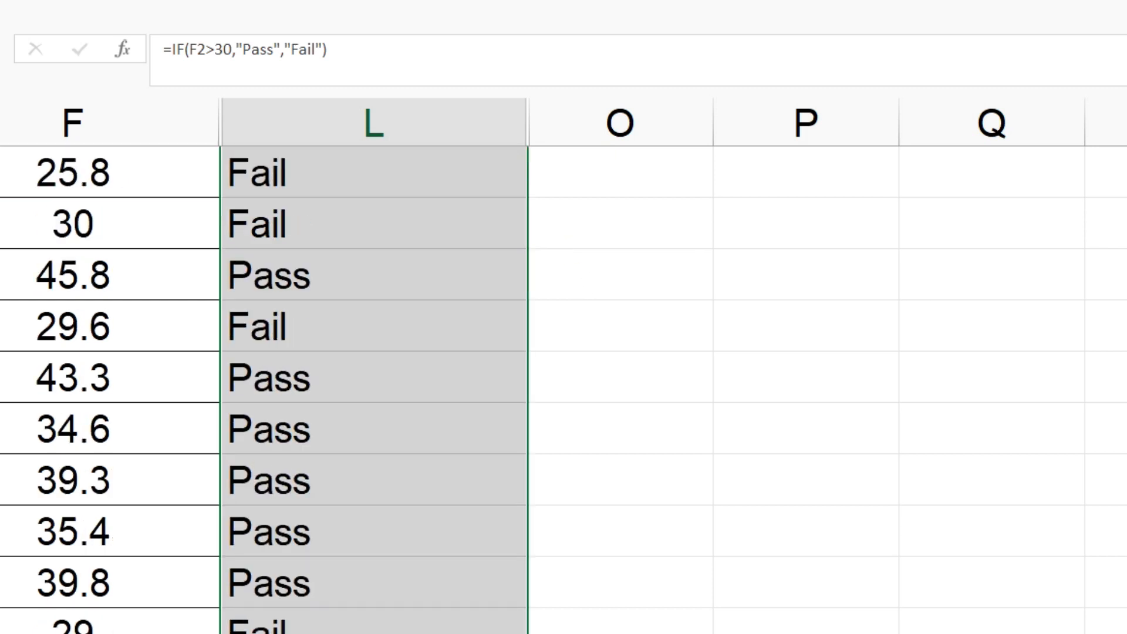
{"action": "scroll", "coordinate": [564, 387], "scroll_direction": "down", "scroll_amount": 1}
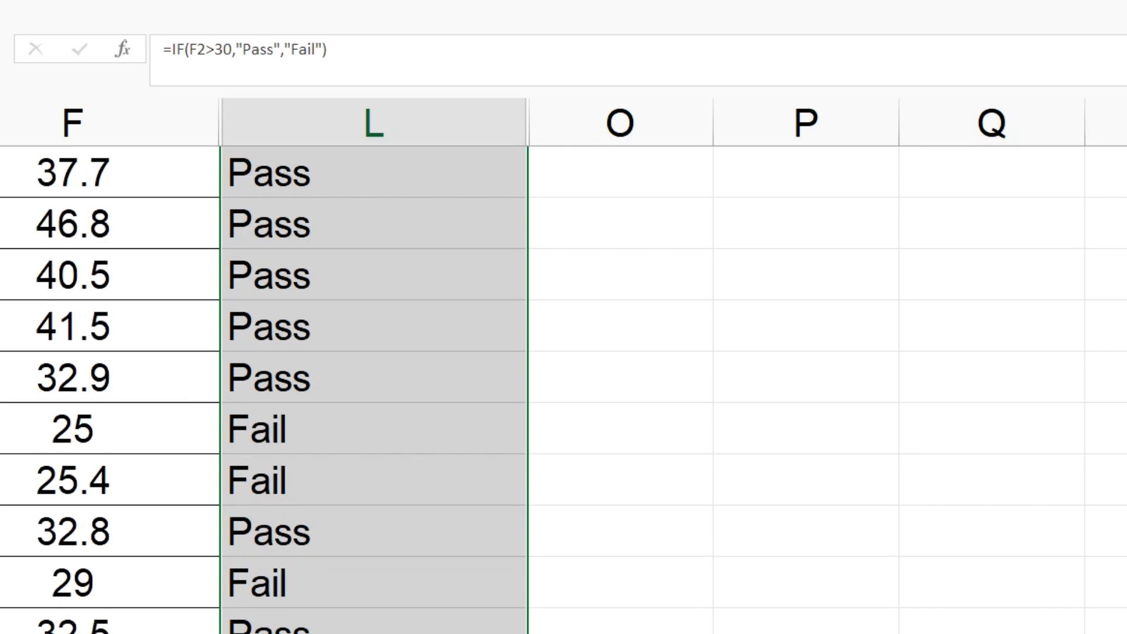
{"action": "scroll", "coordinate": [563, 387], "scroll_direction": "up", "scroll_amount": 15}
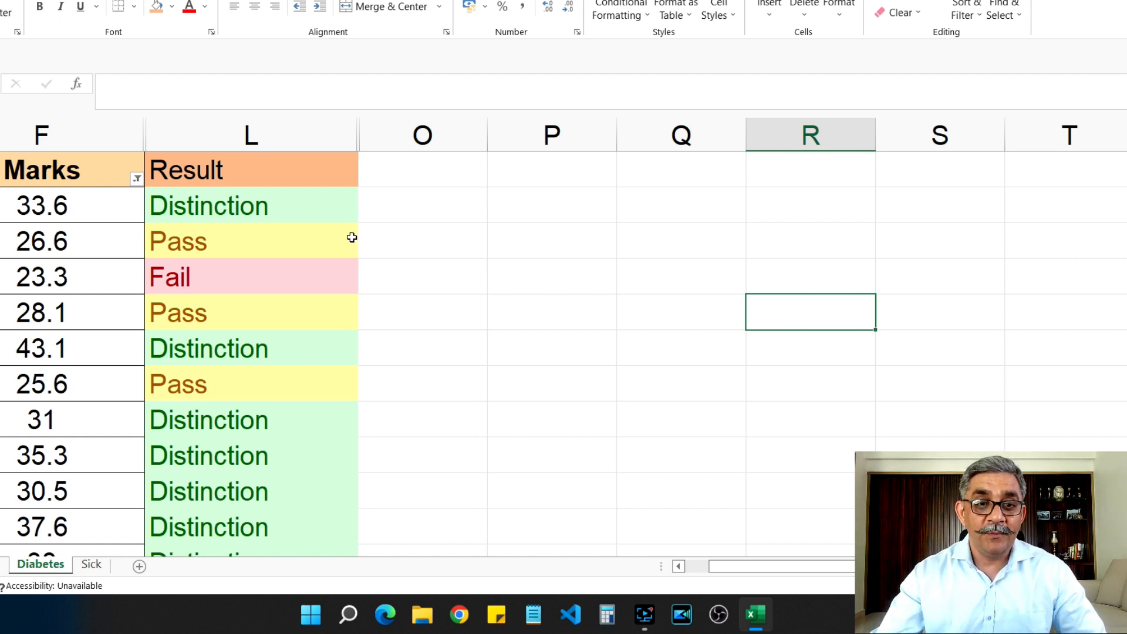
Step: Examine the nested IF formulas behind the Distinction, Pass and Fail results in cells L2, L3 and L4
{"action": "left_click", "coordinate": [325, 212]}
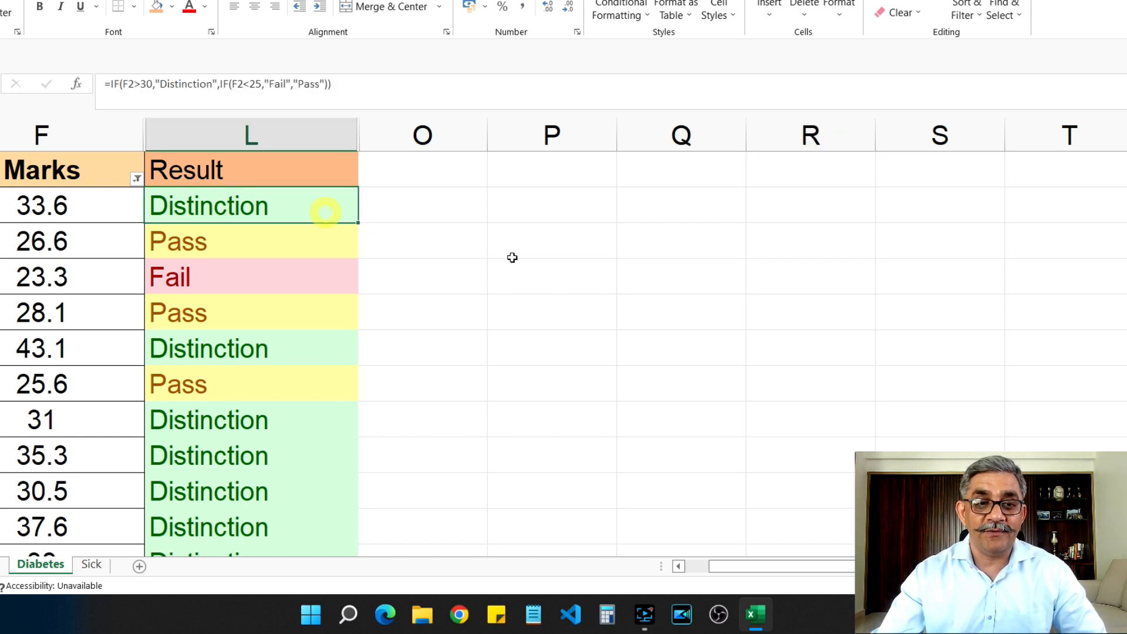
{"action": "left_click", "coordinate": [327, 244]}
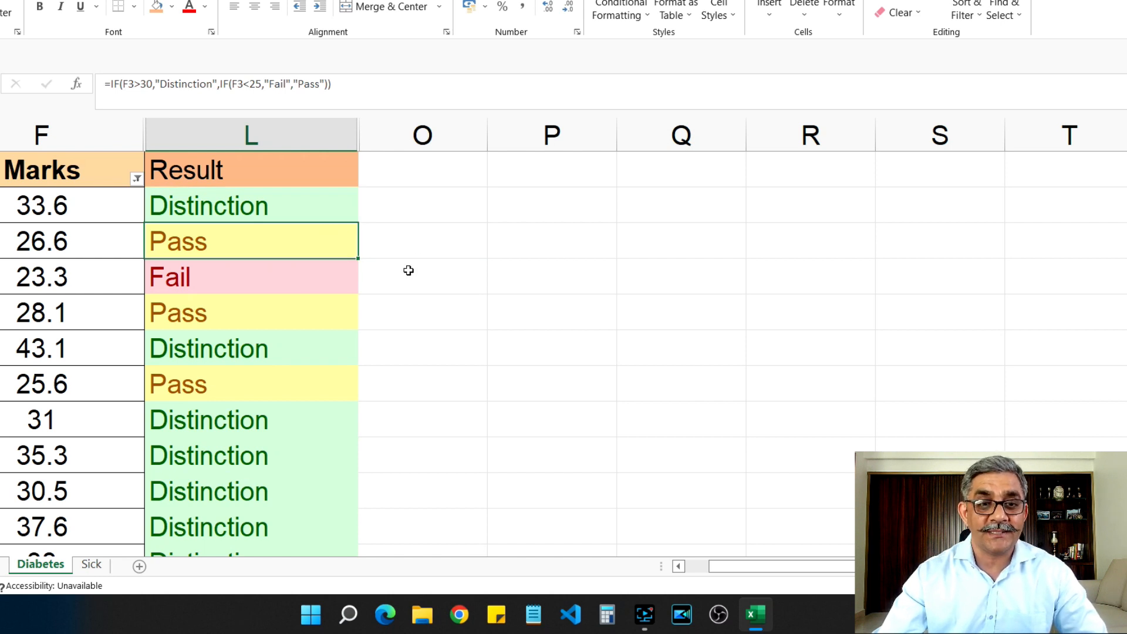
{"action": "left_click", "coordinate": [351, 276]}
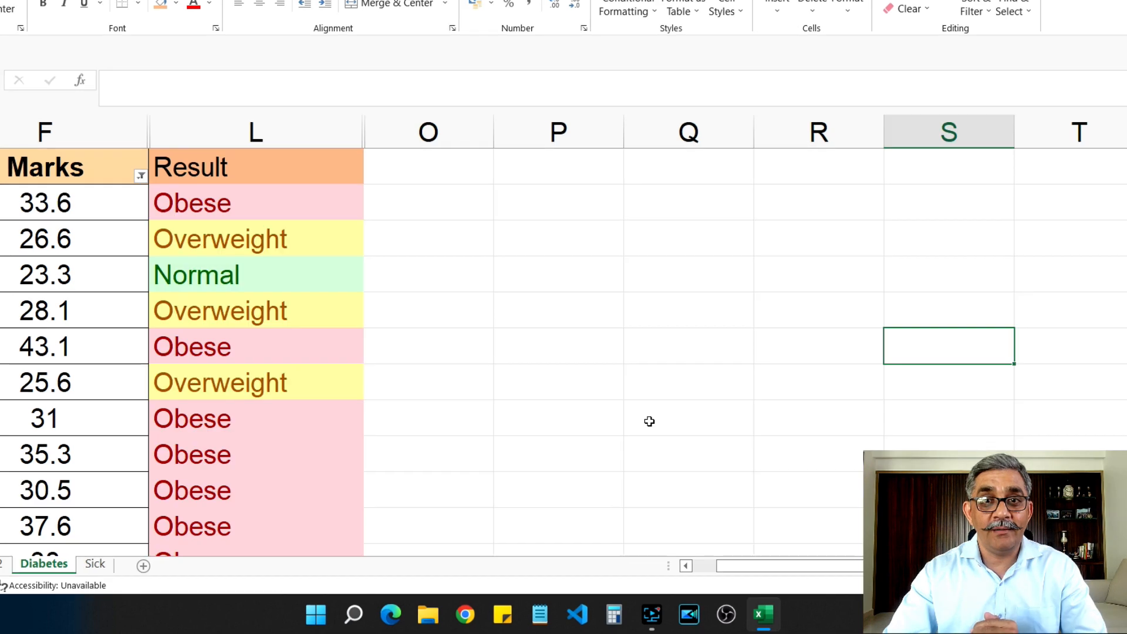